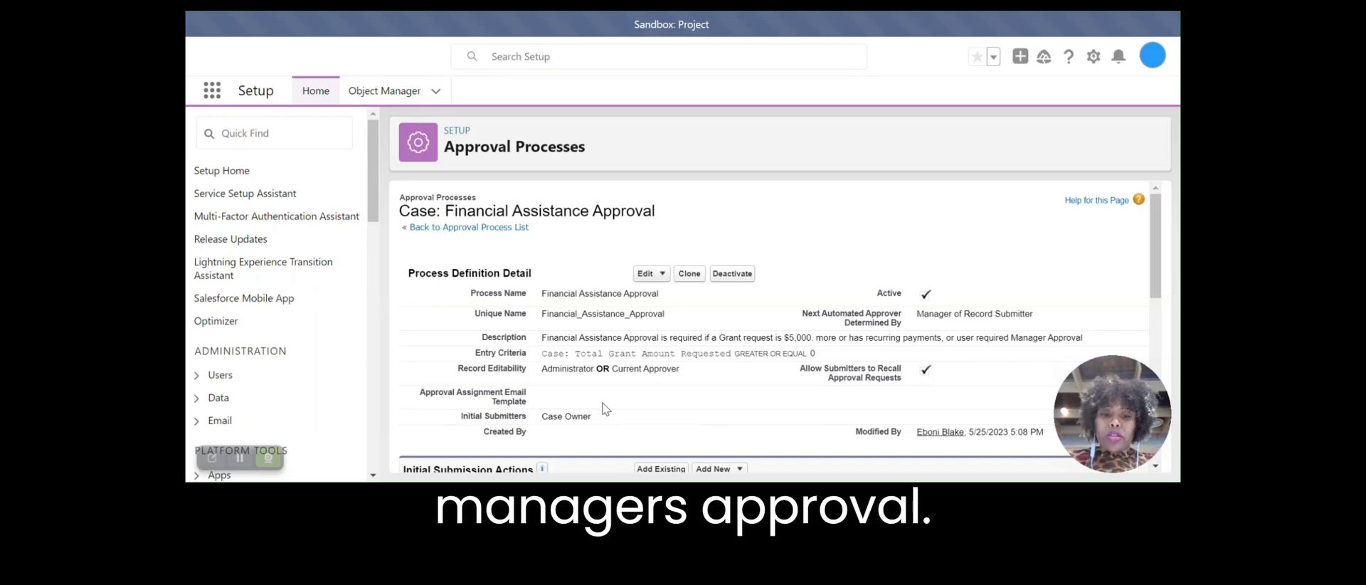
# Open the Edit menu on the Financial Assistance Approval process detail.
pyautogui.click(653, 276)
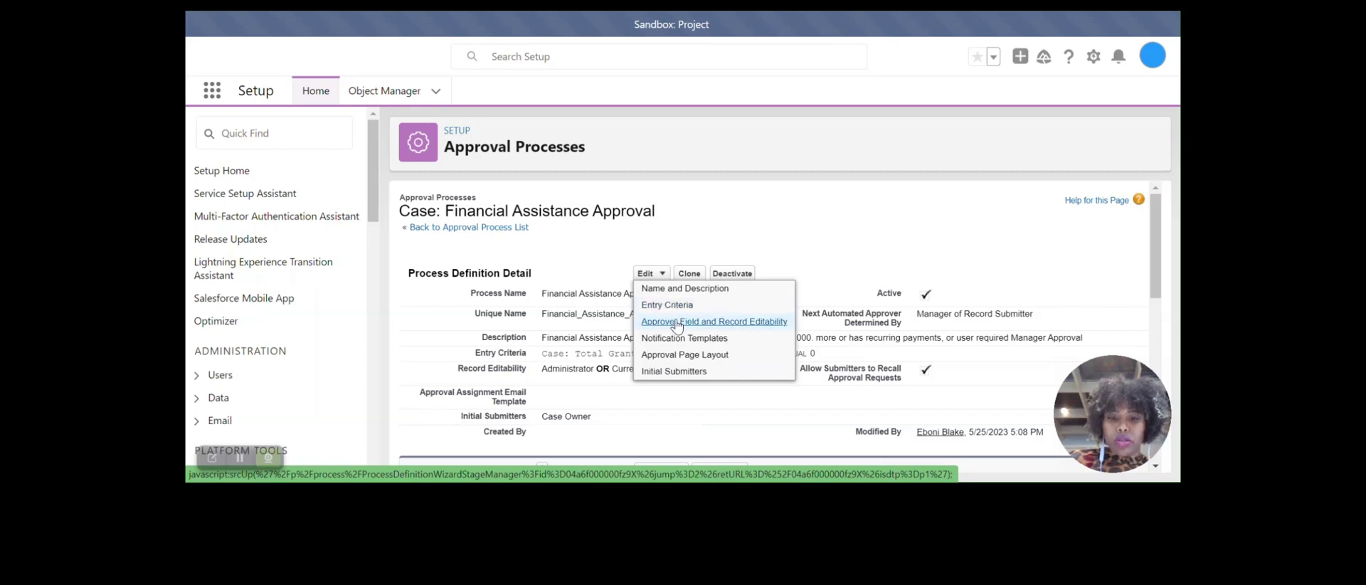
# Choose Entry Criteria and review the Total Grant Amount Requested greater-or-equal criterion.
pyautogui.click(667, 305)
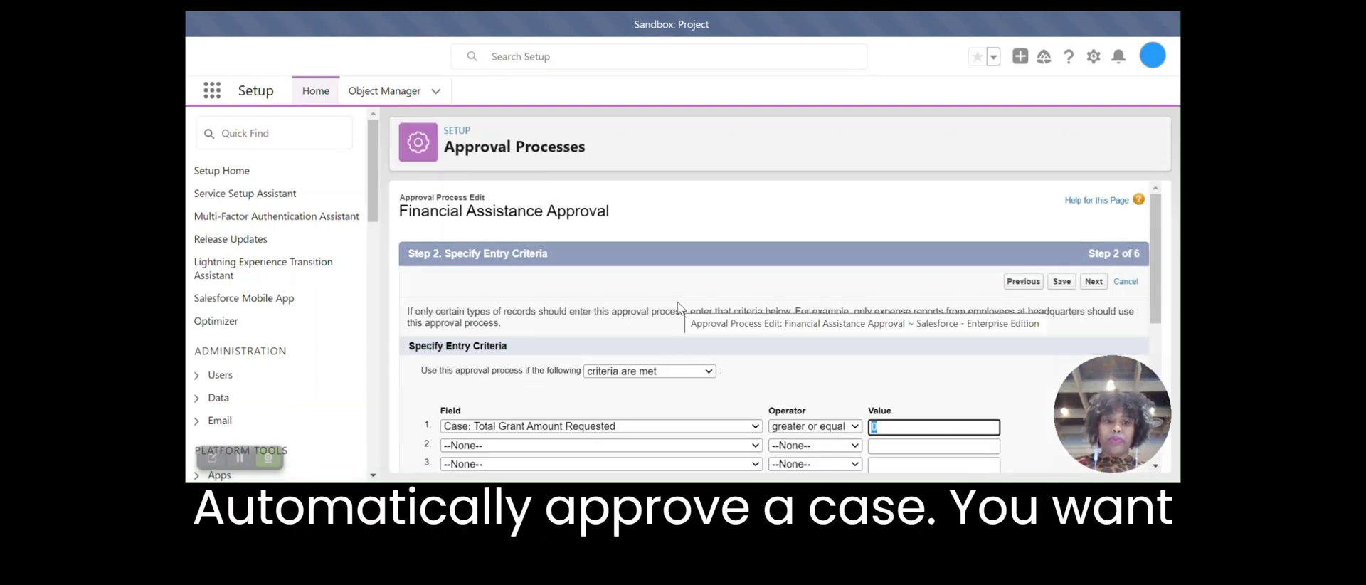
pyautogui.scroll(-1, 720, 234)
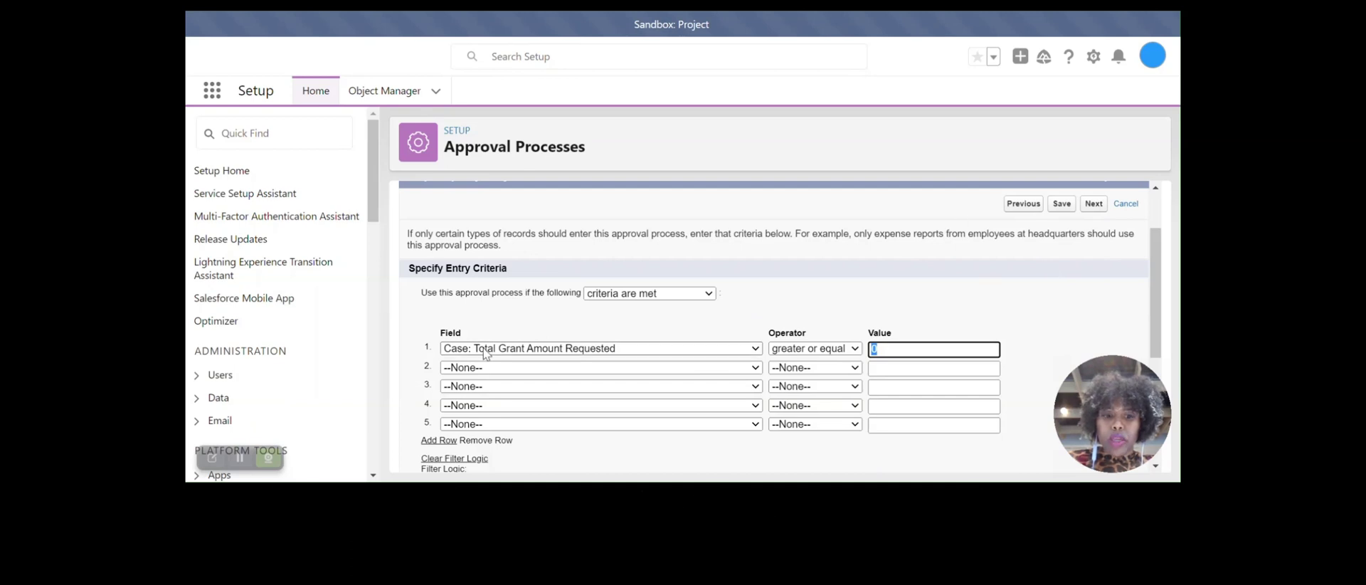
# Advance through the remaining wizard steps, leaving all settings unchanged.
pyautogui.click(1093, 206)
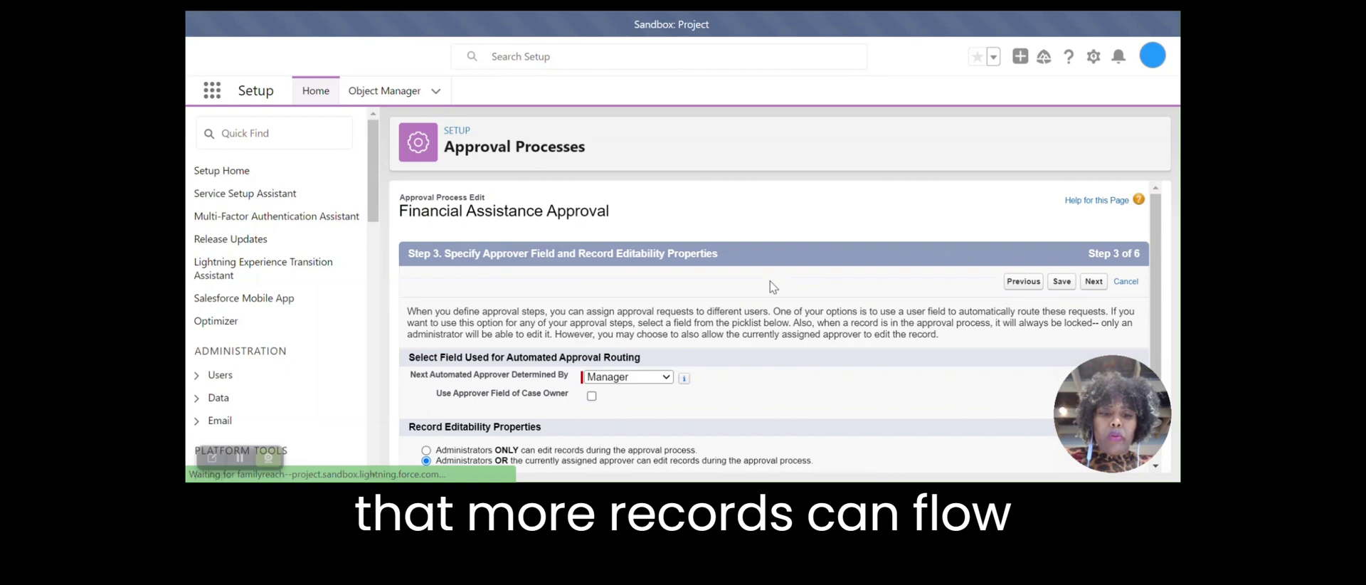
pyautogui.scroll(-1, 769, 280)
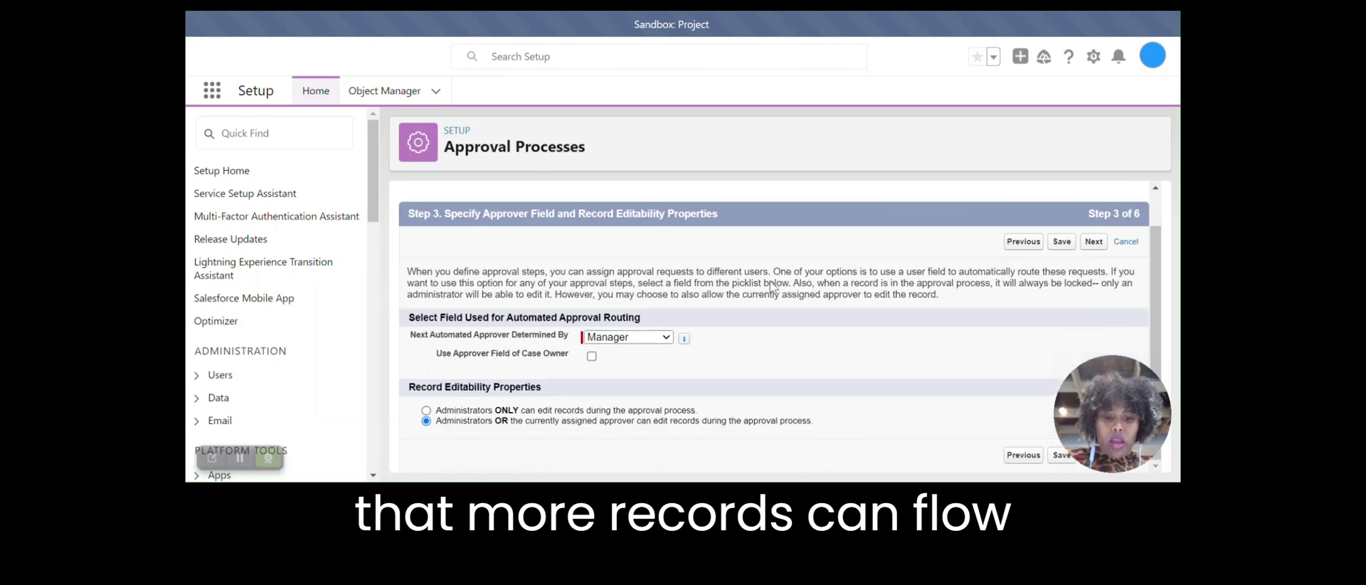
pyautogui.click(1093, 243)
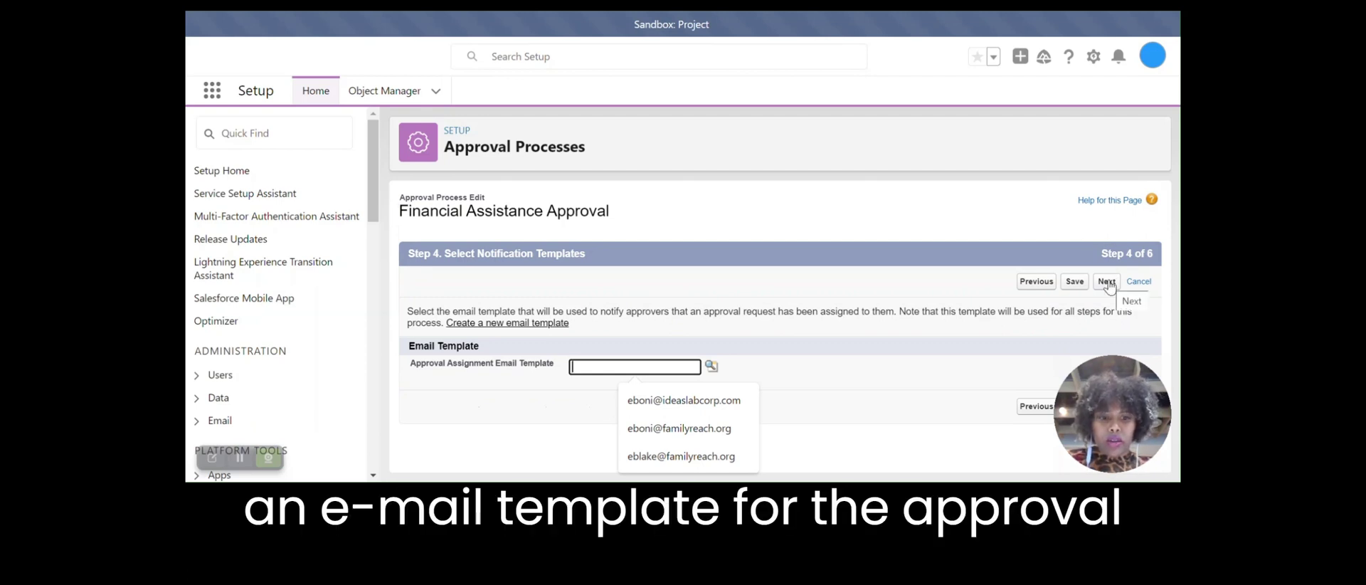
pyautogui.click(1107, 283)
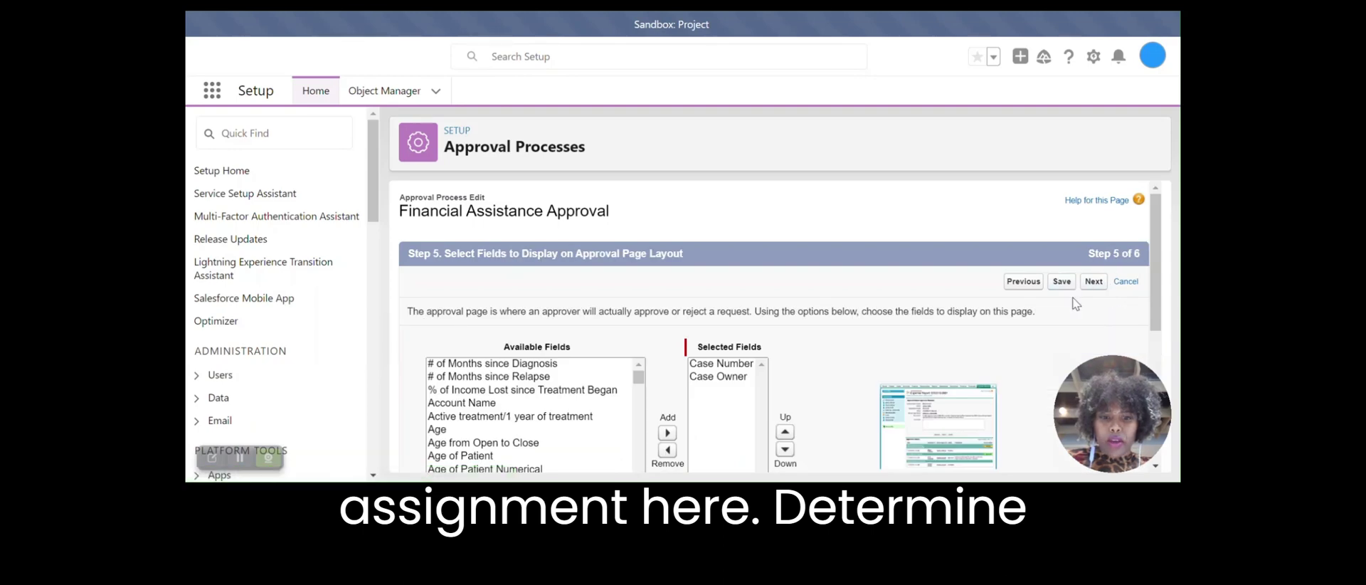
pyautogui.scroll(-3, 1073, 305)
pyautogui.scroll(1, 1068, 304)
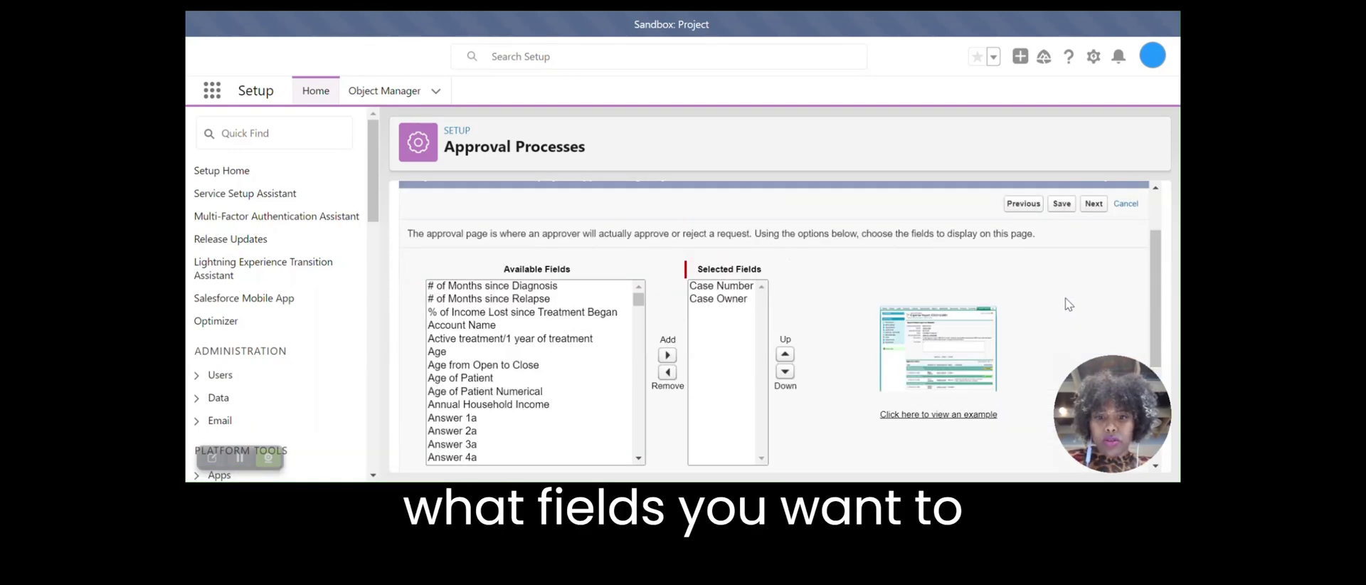
pyautogui.click(1096, 207)
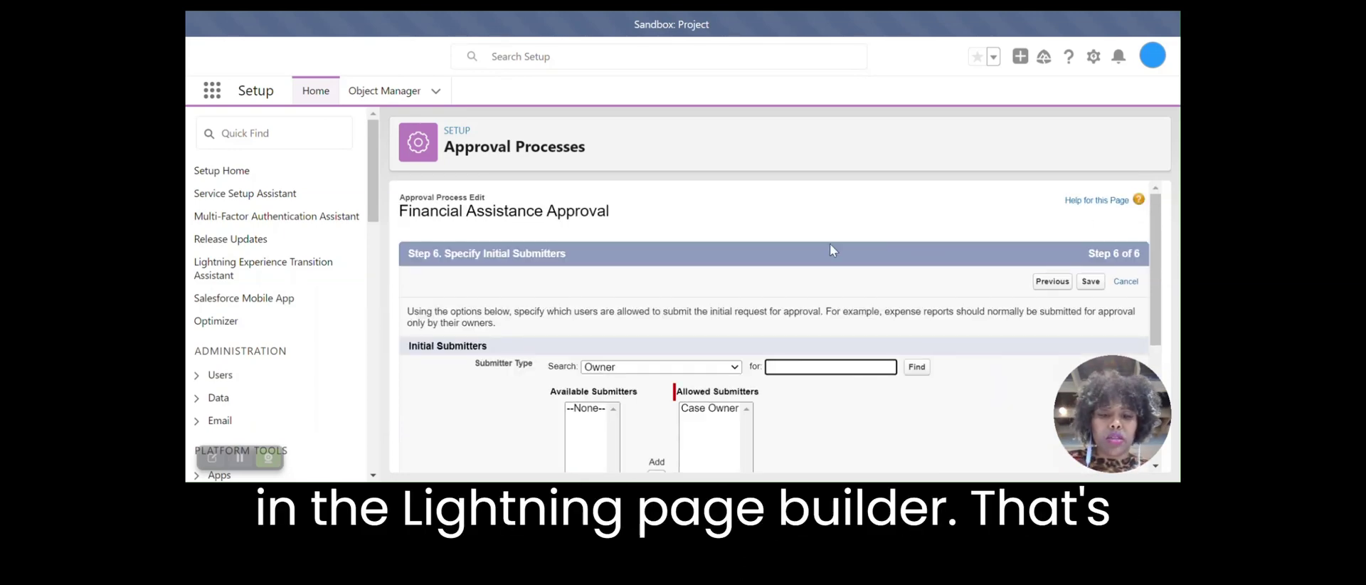
pyautogui.scroll(-3, 825, 249)
pyautogui.scroll(3, 825, 252)
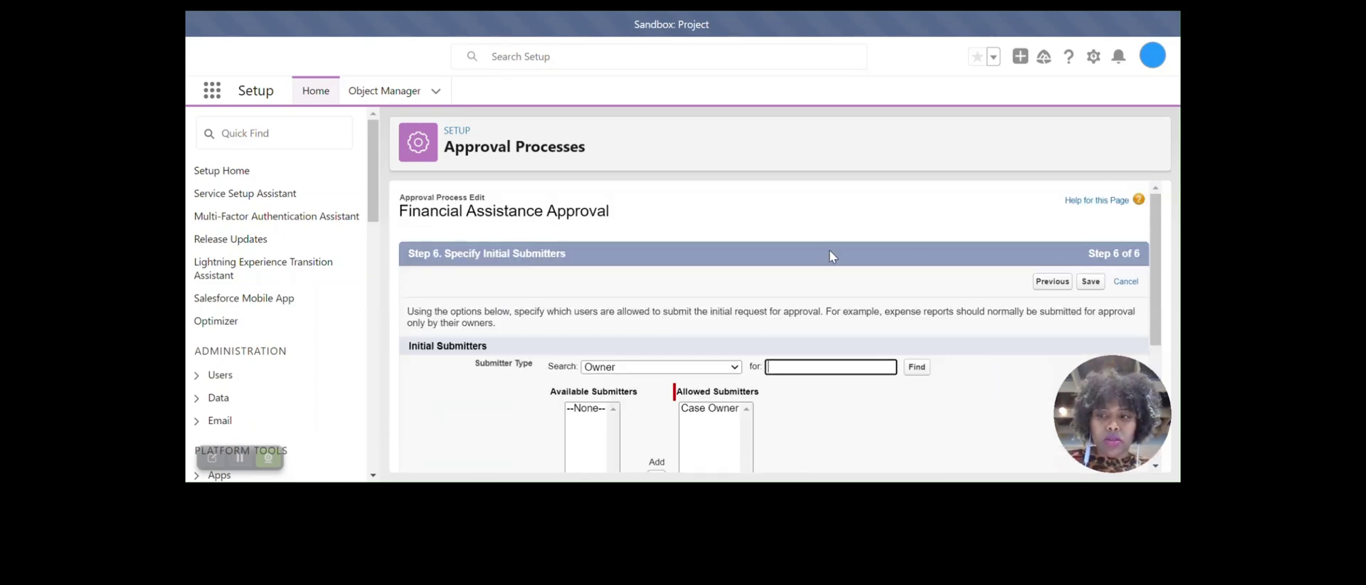
# Save the process and scroll to the Approval Steps list showing Send to Manager.
pyautogui.click(1090, 282)
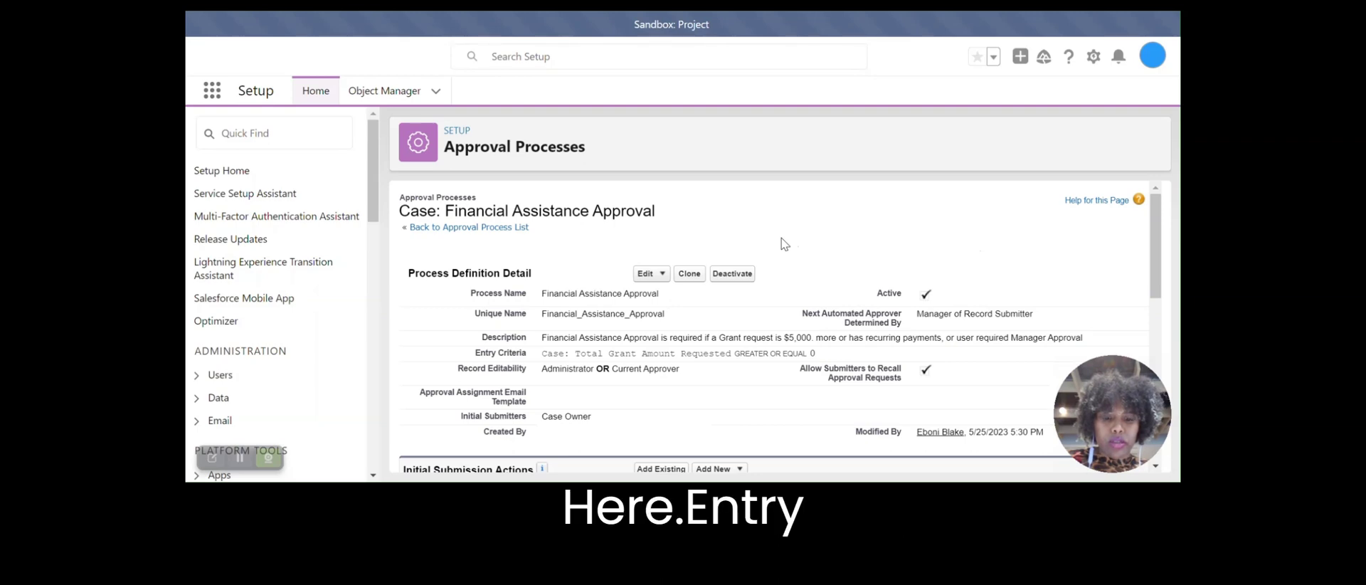
pyautogui.scroll(-3, 783, 242)
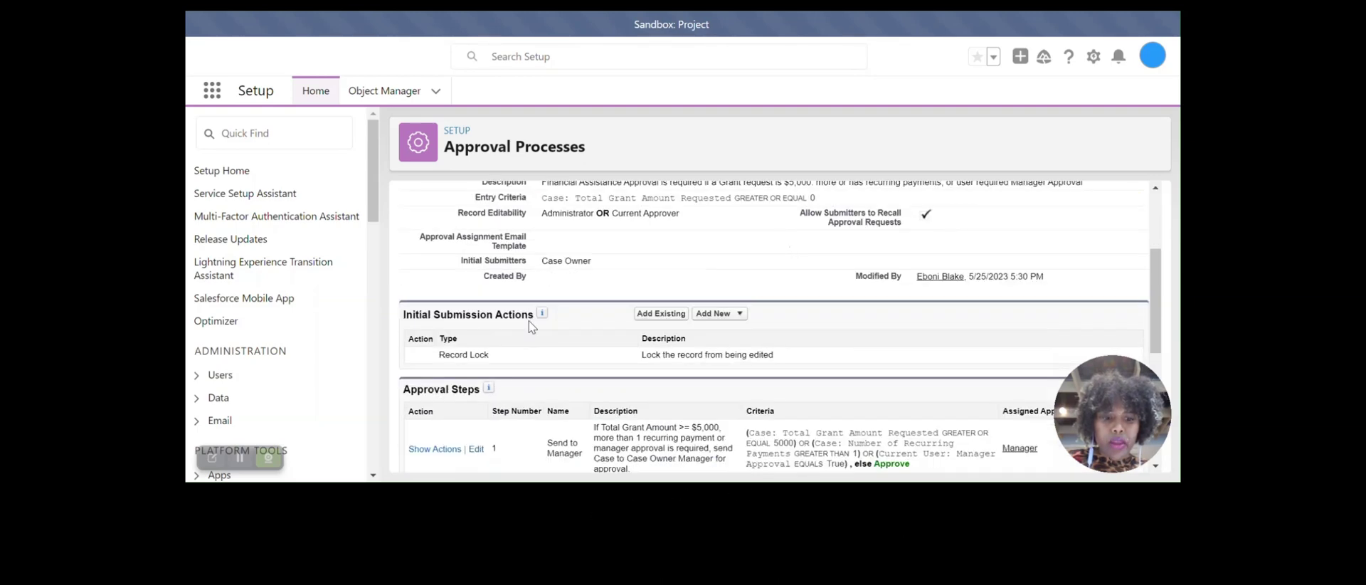
pyautogui.scroll(-1, 527, 321)
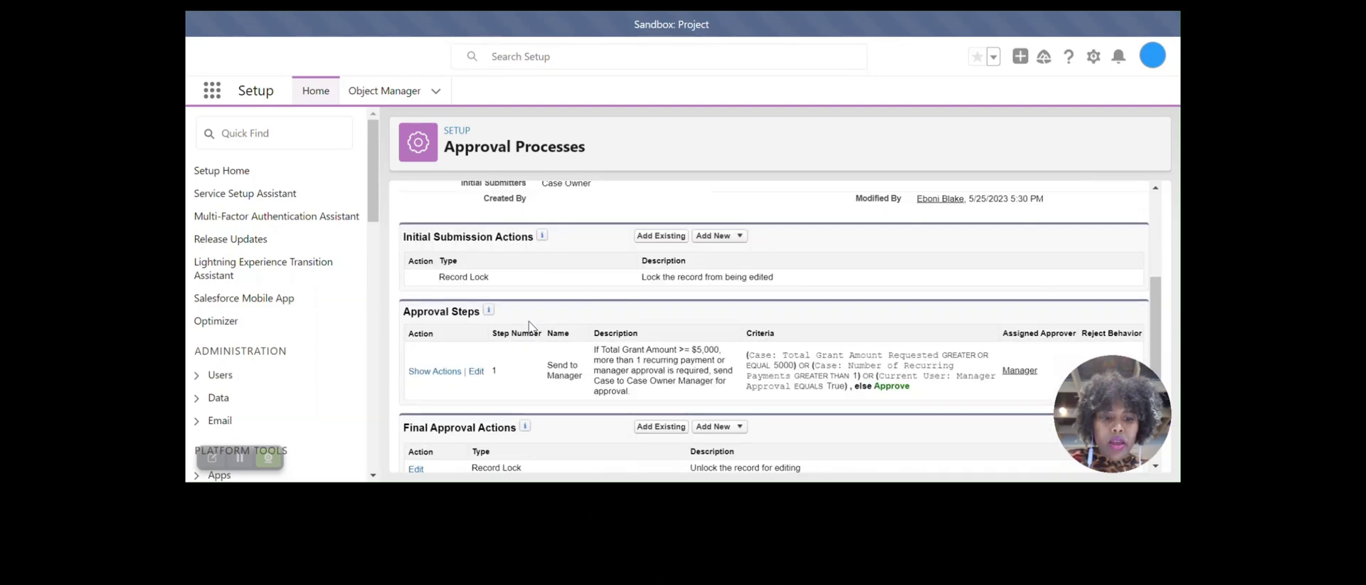
# Edit approval step Send to Manager and rename it 'Submit Case for Approval'.
pyautogui.click(476, 372)
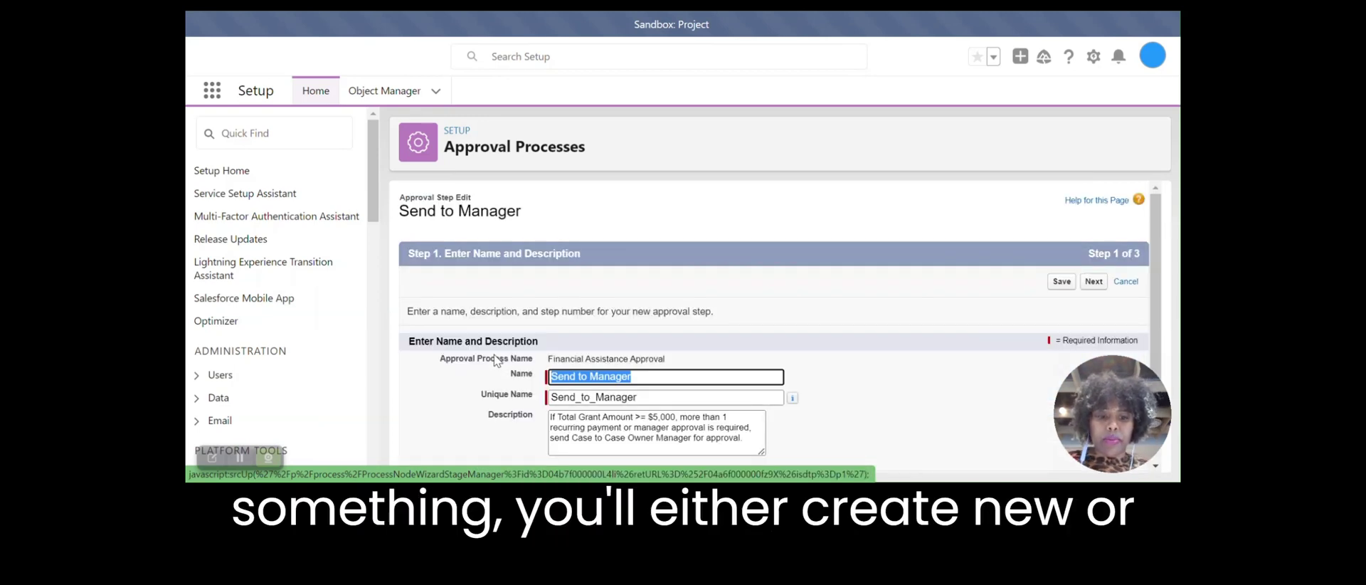
pyautogui.scroll(-1, 852, 277)
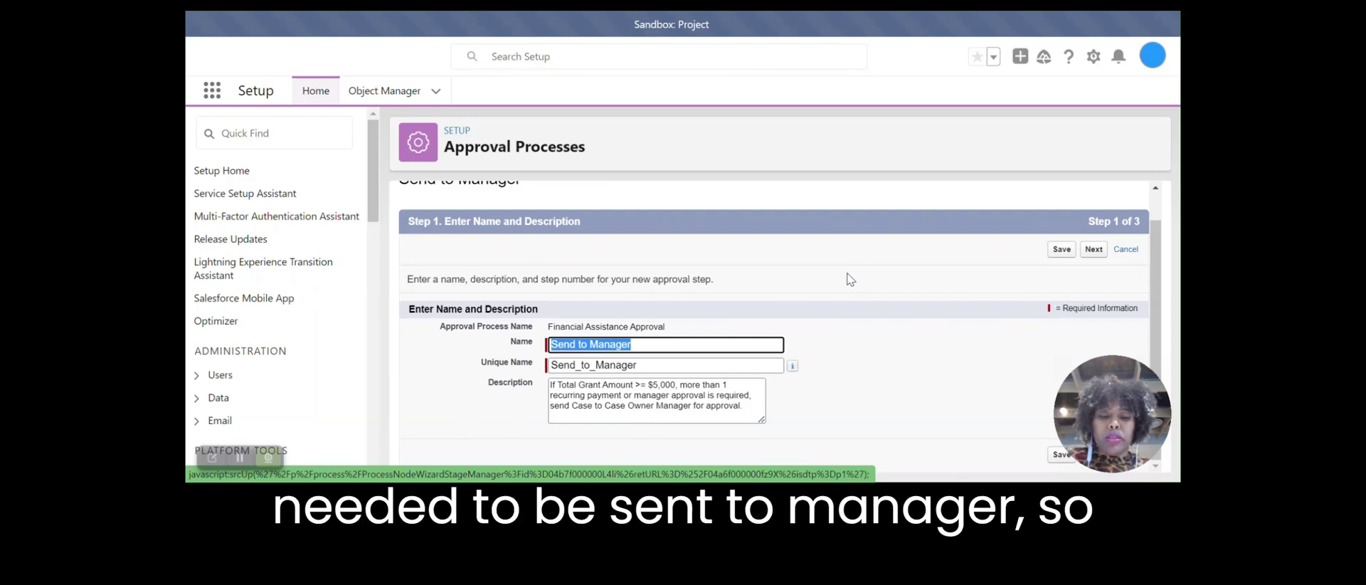
pyautogui.press('BackSpace')
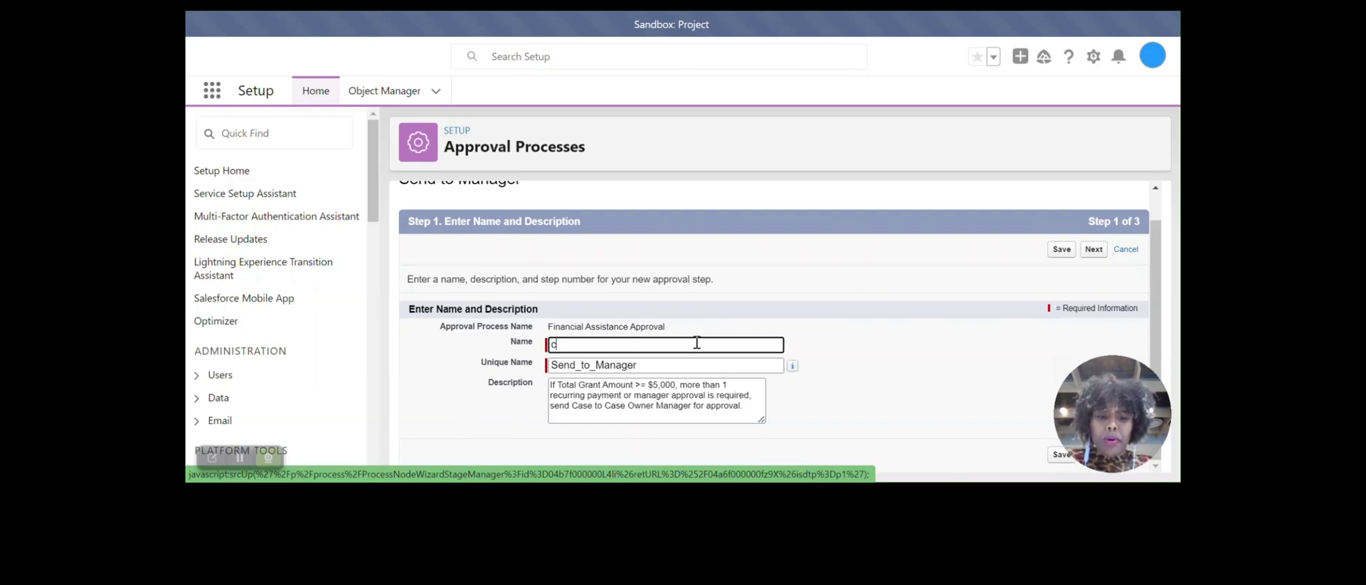
pyautogui.write('Case')
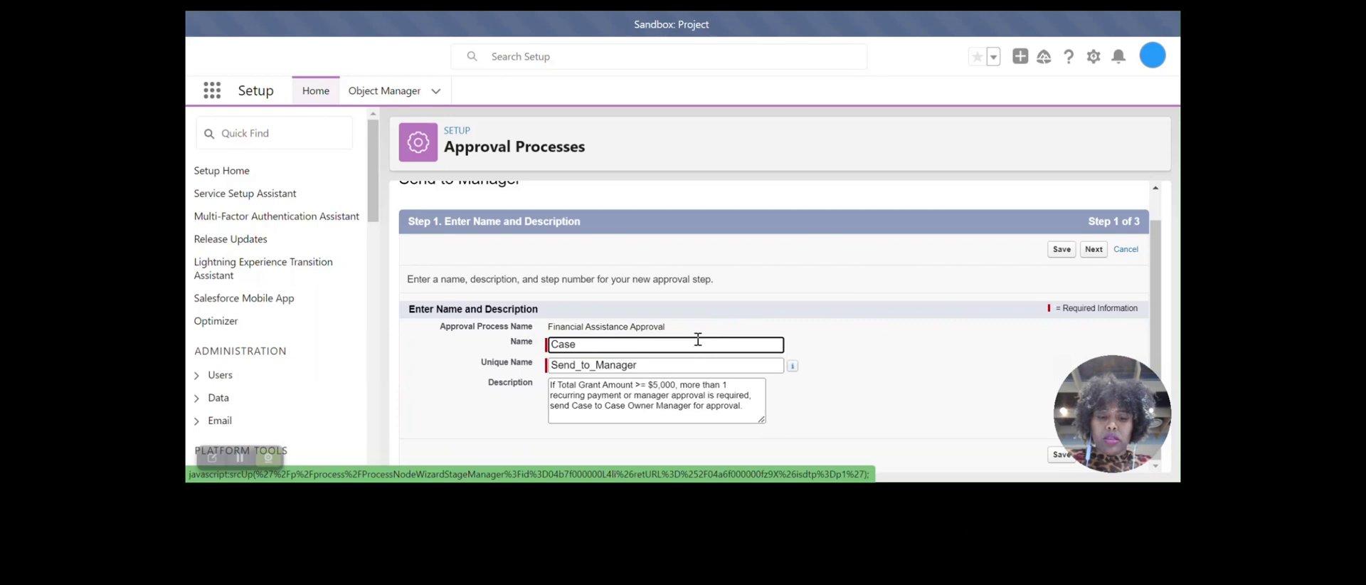
pyautogui.press('BackSpace')
pyautogui.press('BackSpace')
pyautogui.press('BackSpace')
pyautogui.press('BackSpace')
pyautogui.write('s')
pyautogui.press('BackSpace')
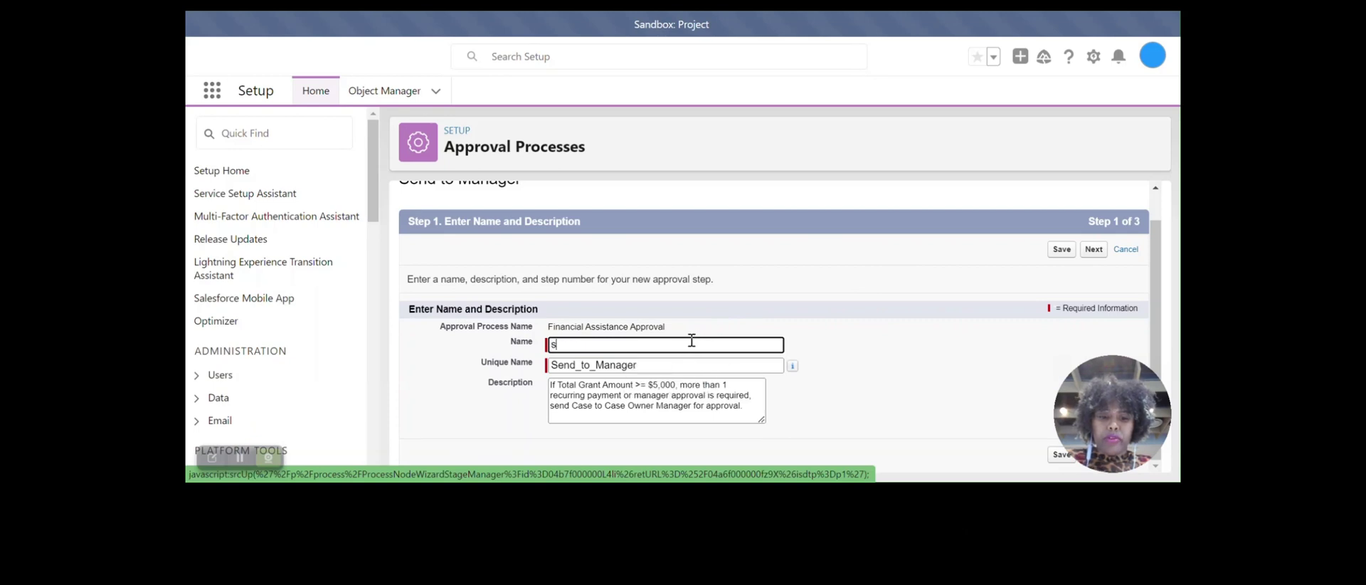
pyautogui.write('Submit Ca')
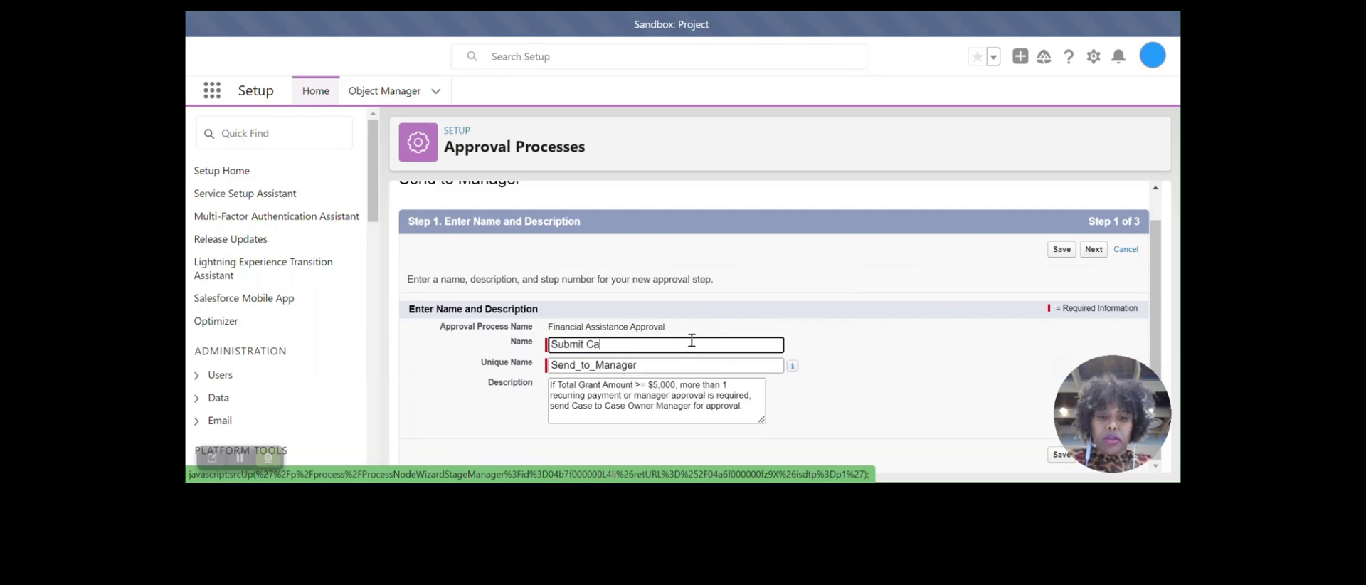
pyautogui.write('se for Approval')
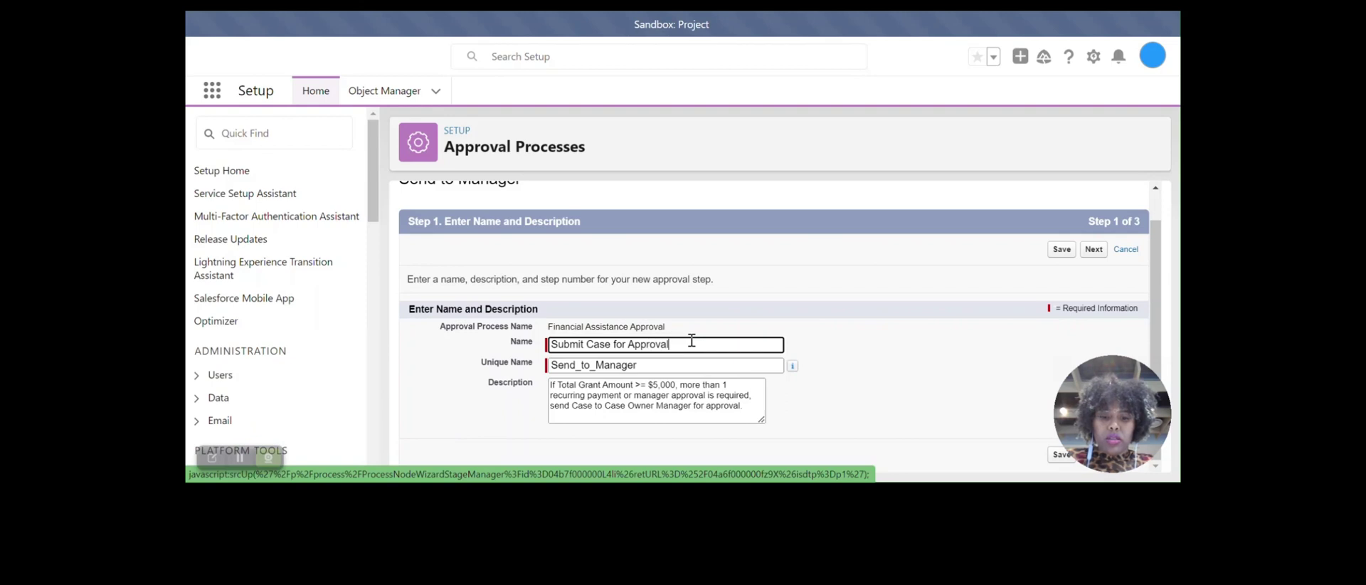
# Let the Unique Name update from the new name and proceed to step criteria.
pyautogui.press('Tab')
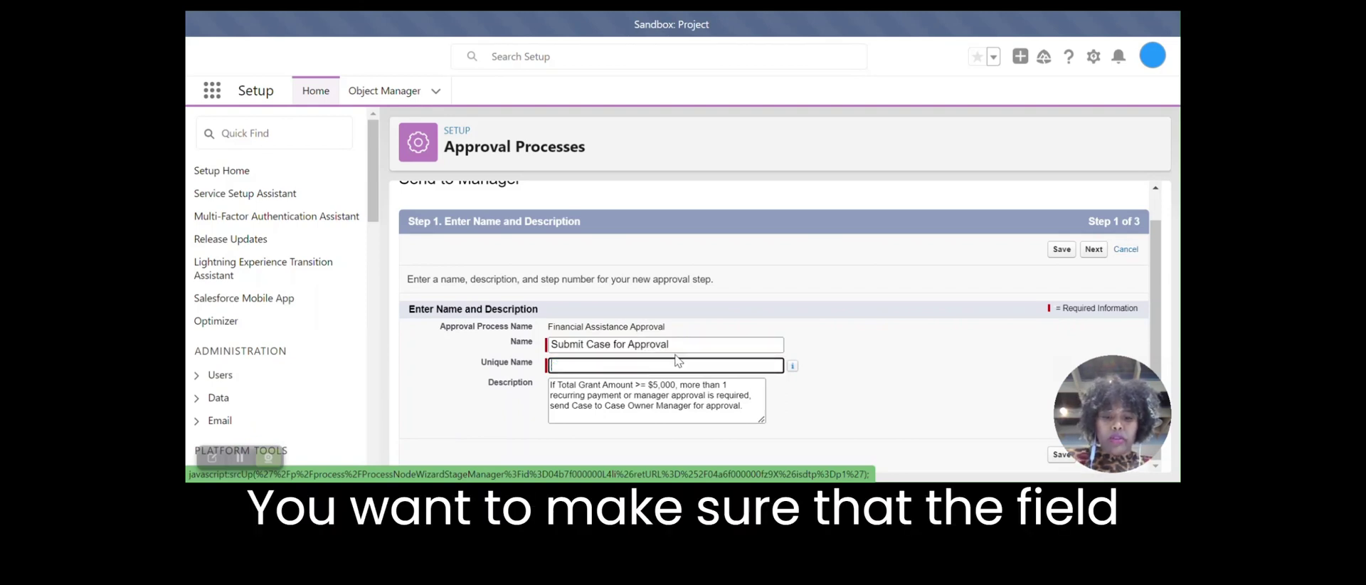
pyautogui.click(701, 343)
pyautogui.press('Tab')
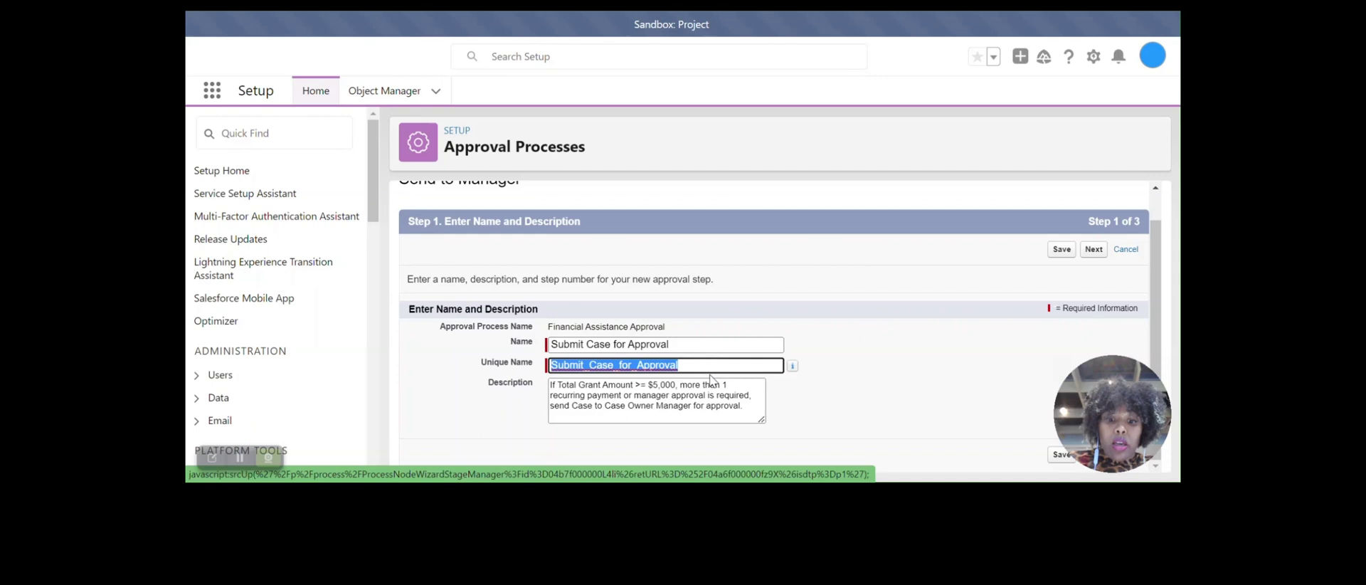
pyautogui.click(1093, 251)
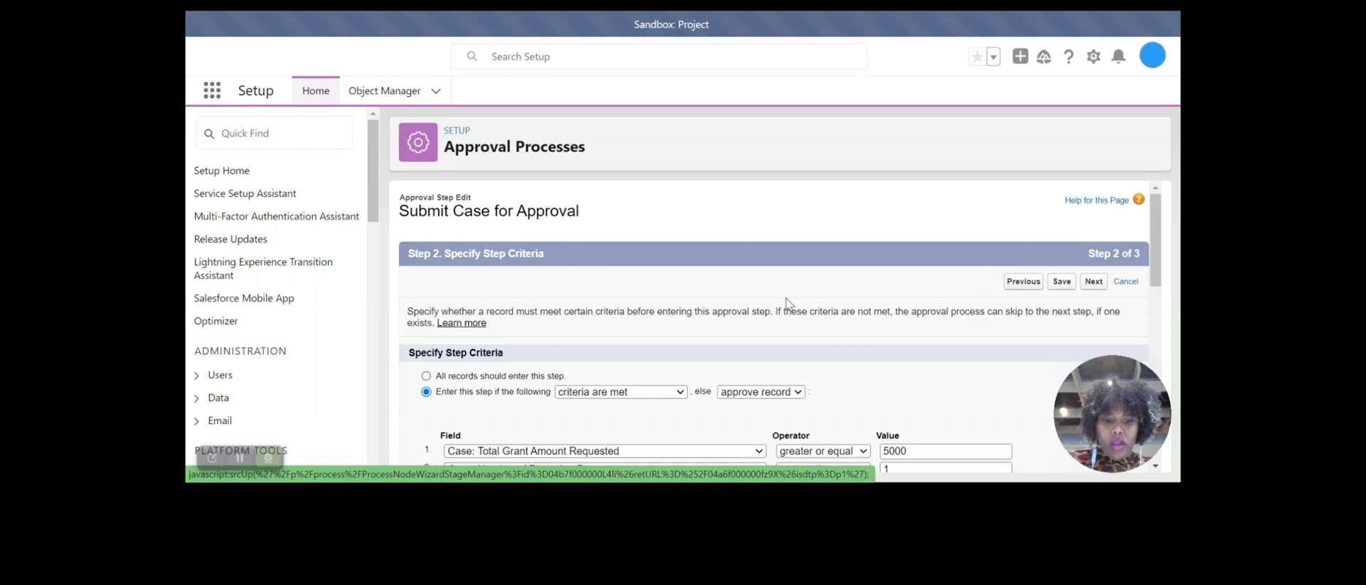
pyautogui.scroll(-1, 785, 303)
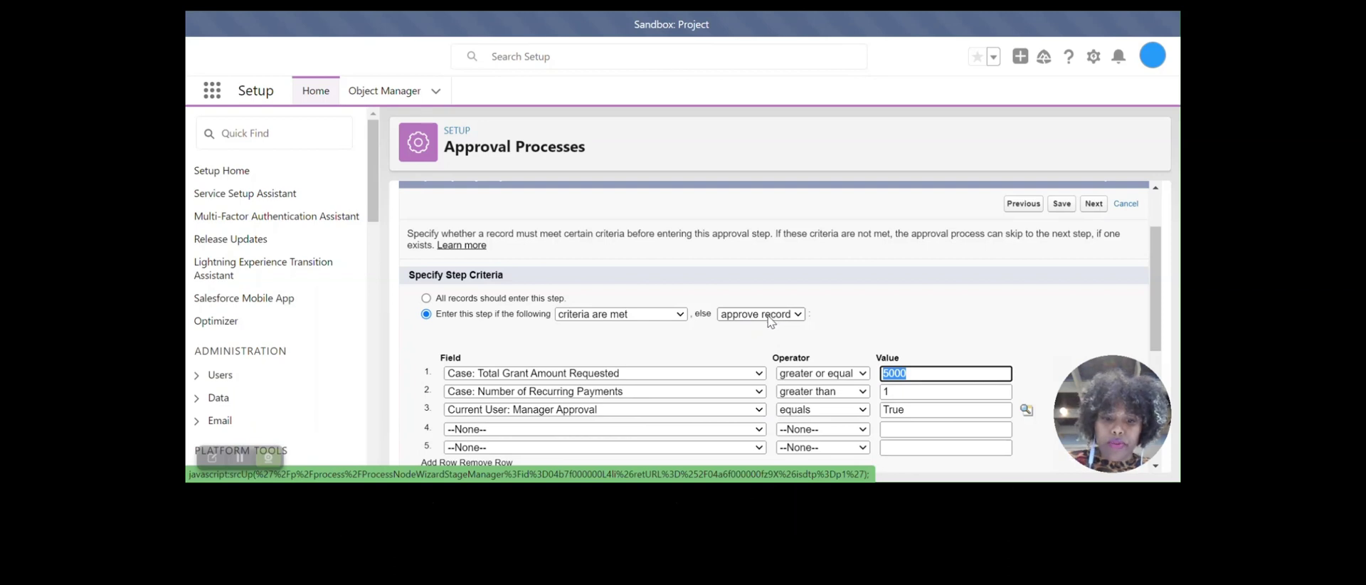
# Choose 'approve record' for records not meeting the criteria, and save the step.
pyautogui.click(737, 345)
pyautogui.scroll(-1, 737, 345)
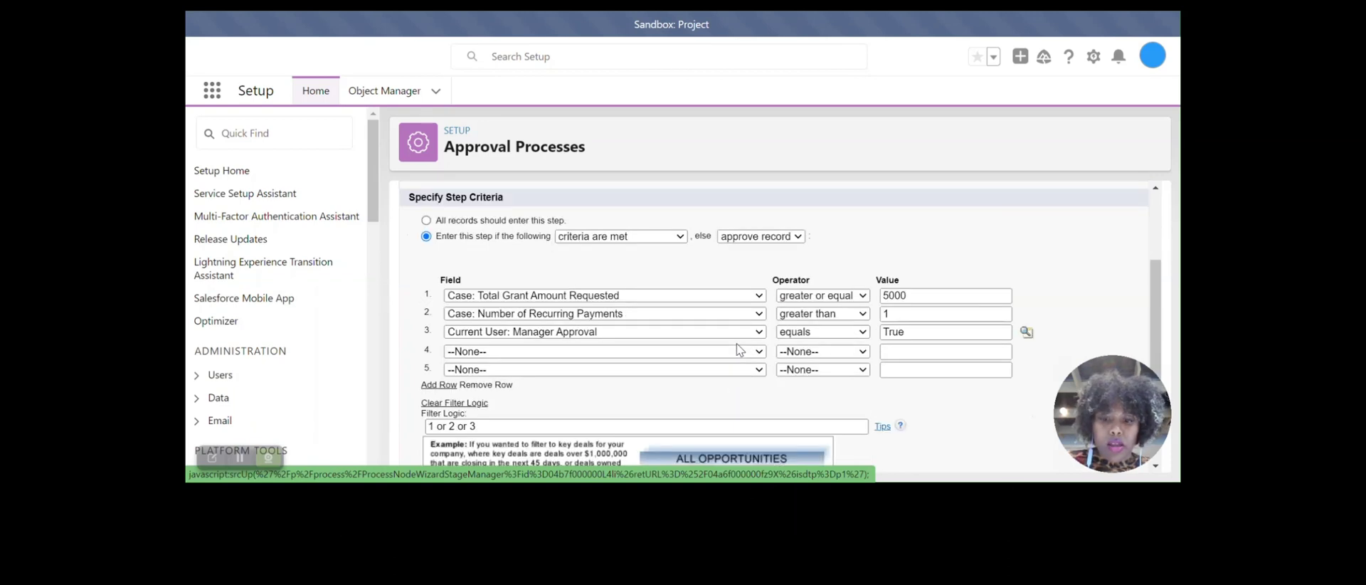
pyautogui.scroll(1, 737, 349)
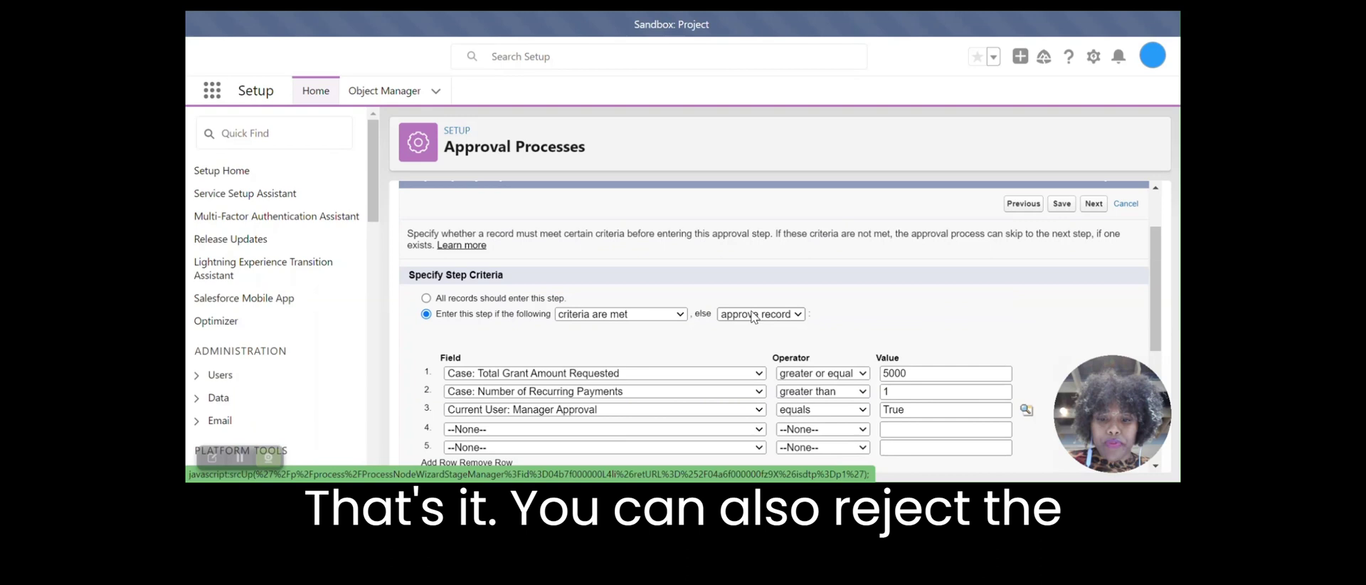
pyautogui.click(753, 315)
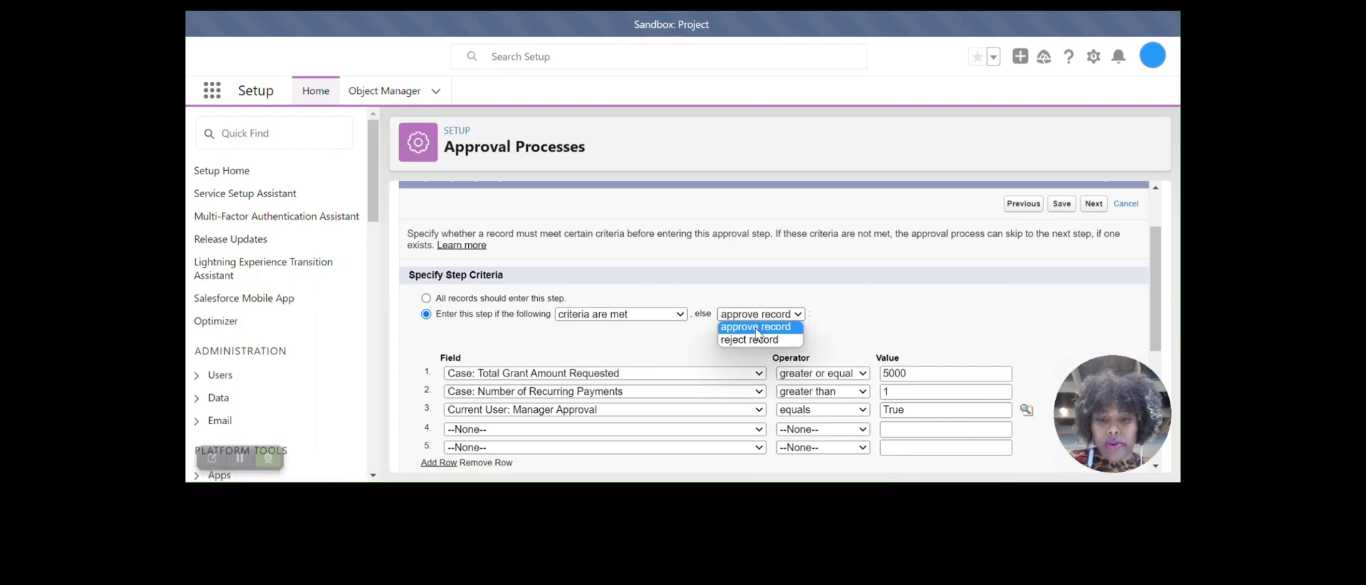
pyautogui.click(754, 328)
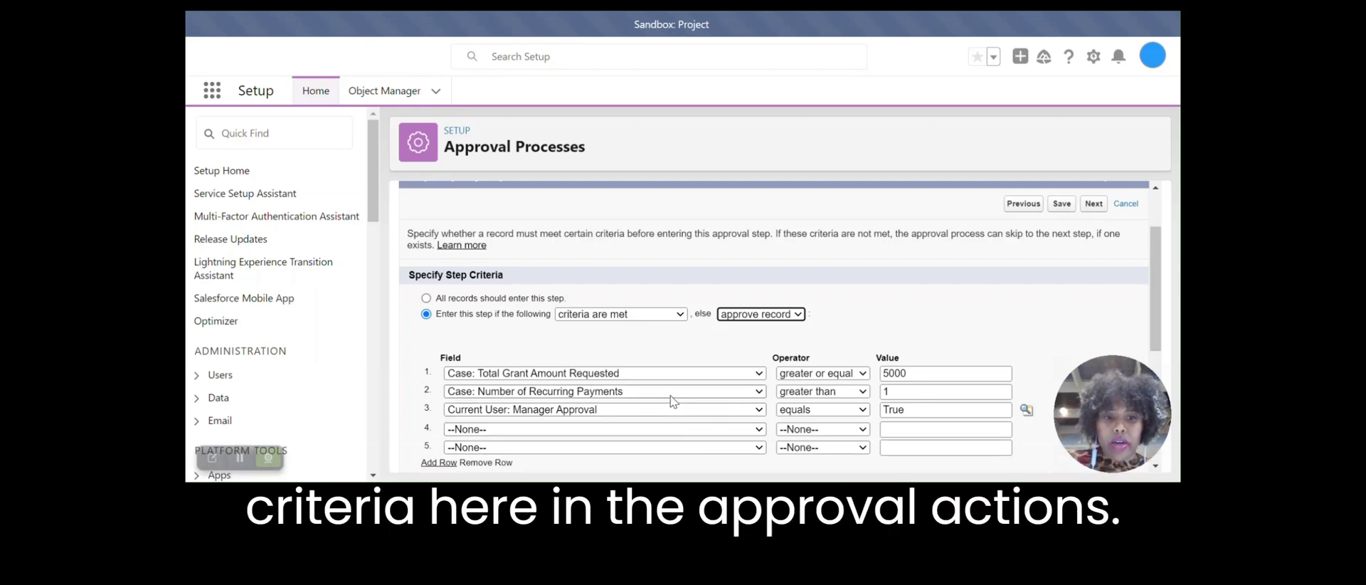
pyautogui.click(1066, 215)
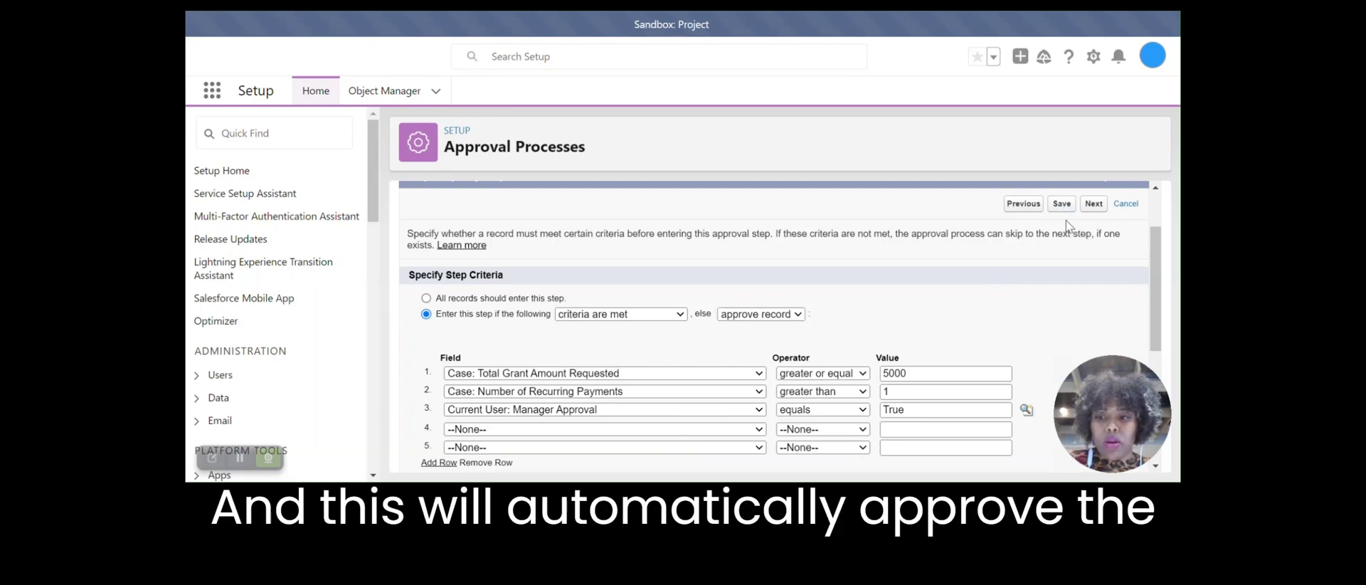